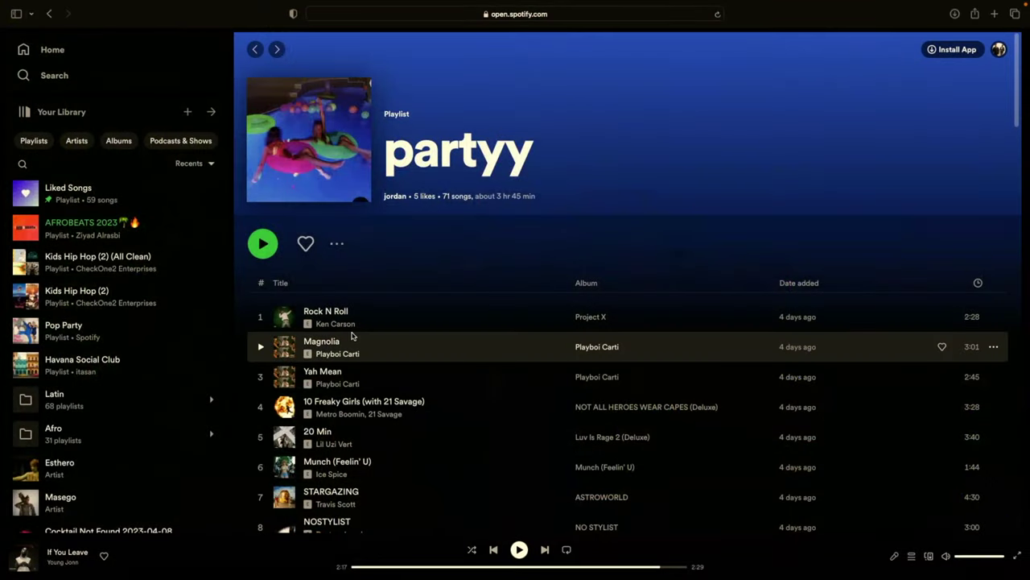
Step: Look through the song list of the partyy playlist to see which tracks are marked explicit
{"action": "scroll", "coordinate": [352, 336], "scroll_direction": "down", "scroll_amount": 5}
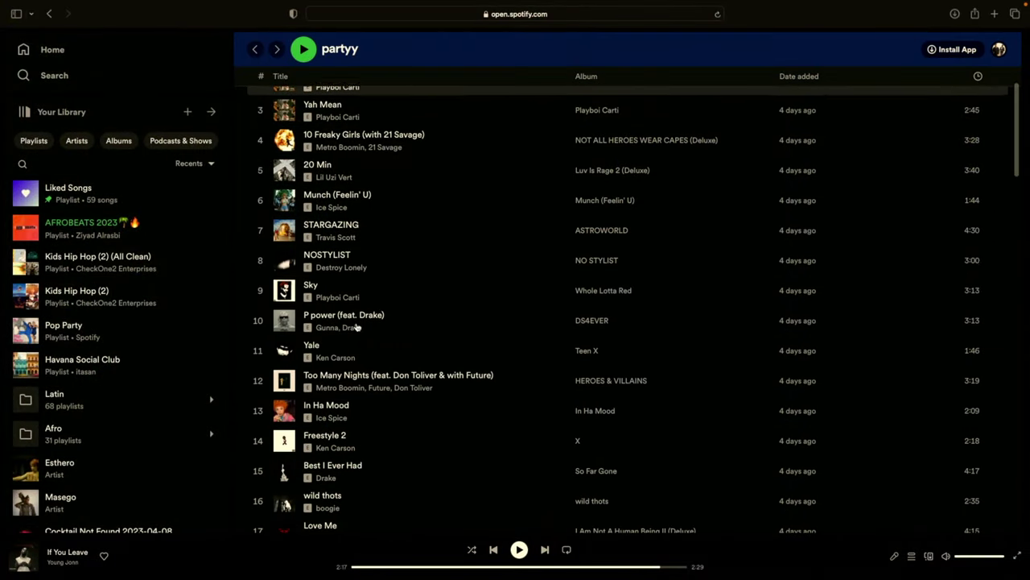
{"action": "scroll", "coordinate": [379, 301], "scroll_direction": "up", "scroll_amount": 5}
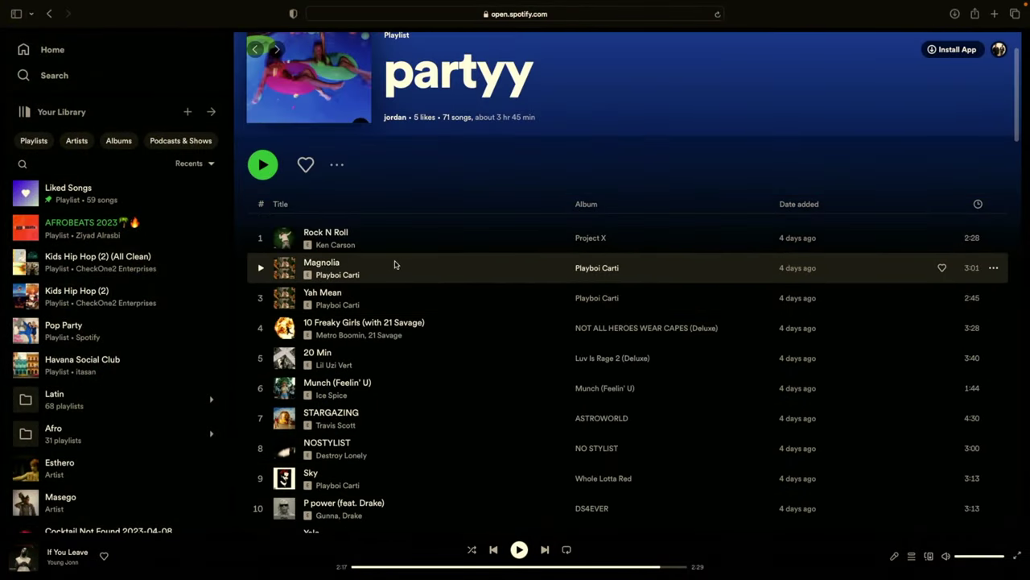
{"action": "scroll", "coordinate": [366, 226], "scroll_direction": "down", "scroll_amount": 2}
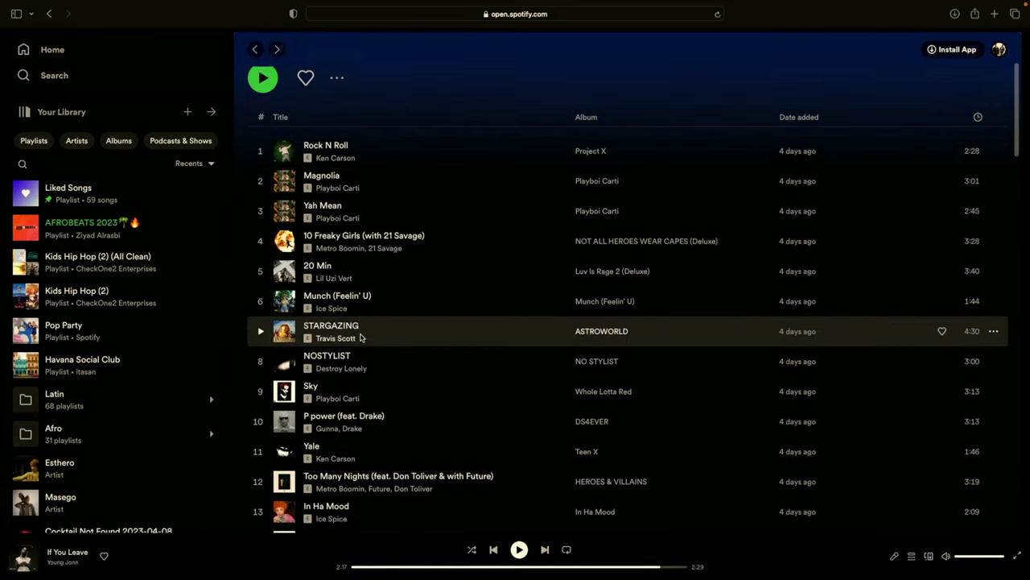
{"action": "scroll", "coordinate": [360, 337], "scroll_direction": "down", "scroll_amount": 3}
{"action": "scroll", "coordinate": [360, 337], "scroll_direction": "up", "scroll_amount": 6}
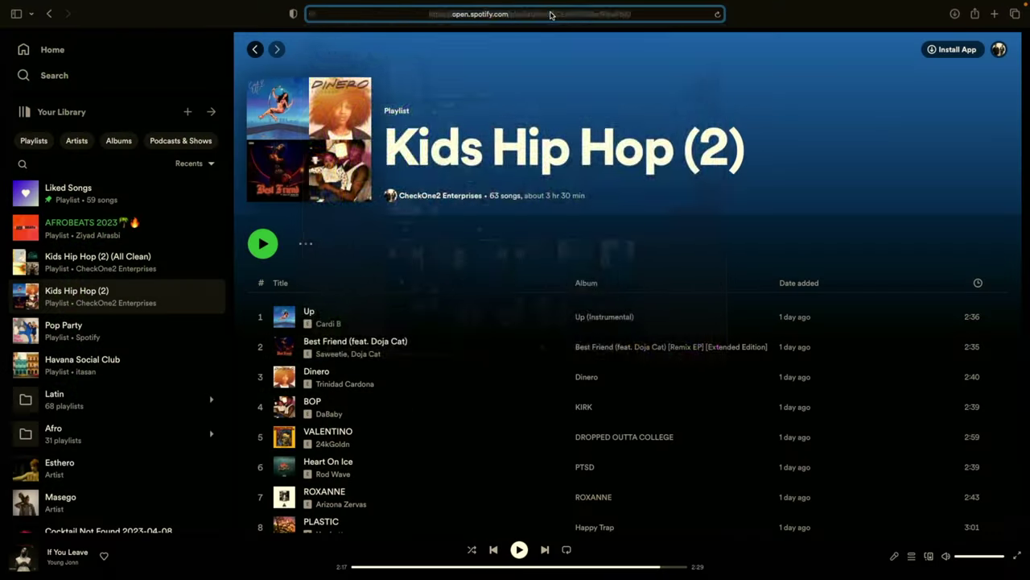
Step: Switch to the Cleanify website and log in with Spotify
{"action": "left_click", "coordinate": [551, 15]}
{"action": "type", "text": "cla"}
{"action": "key", "text": "BackSpace"}
{"action": "key", "text": "BackSpace"}
{"action": "type", "text": "e"}
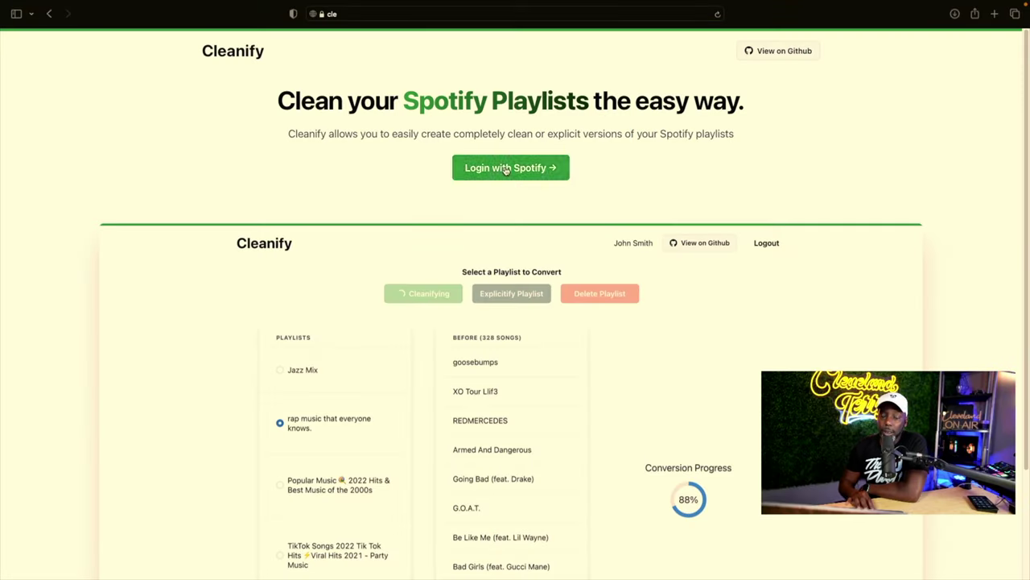
{"action": "left_click", "coordinate": [506, 168]}
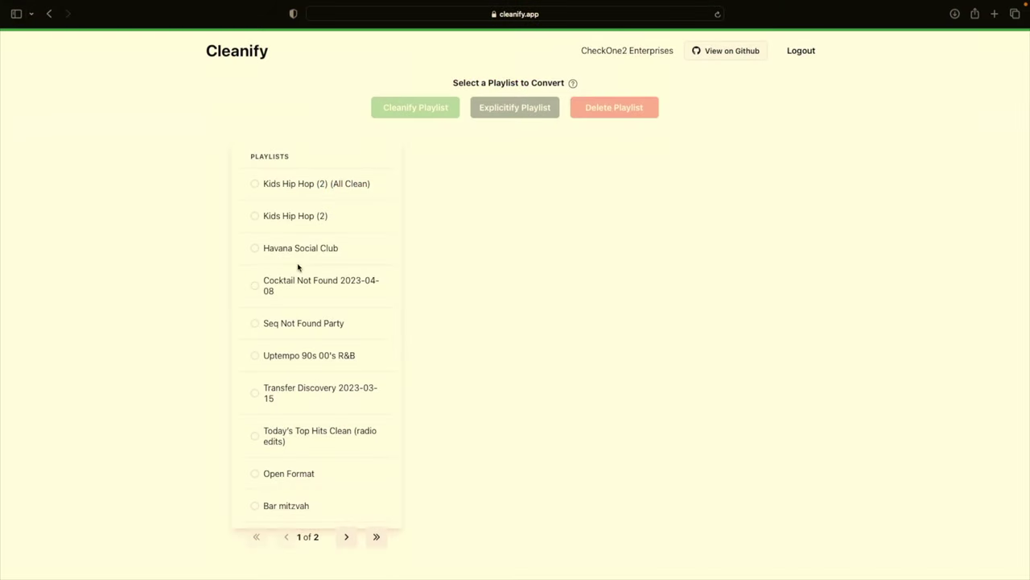
Step: Convert the Kids Hip Hop (2) playlist to a clean version
{"action": "left_click", "coordinate": [255, 217]}
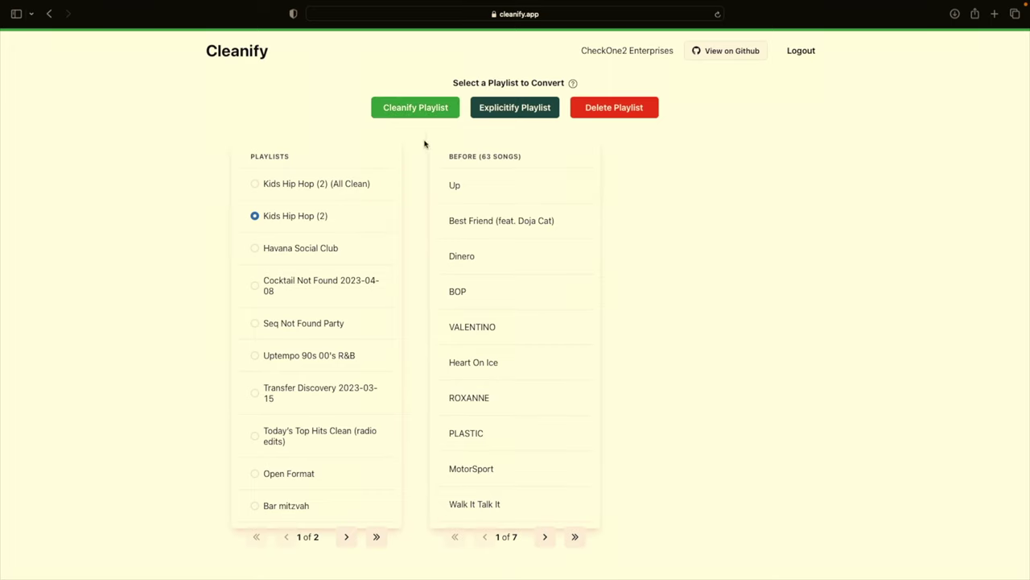
{"action": "left_click", "coordinate": [426, 113]}
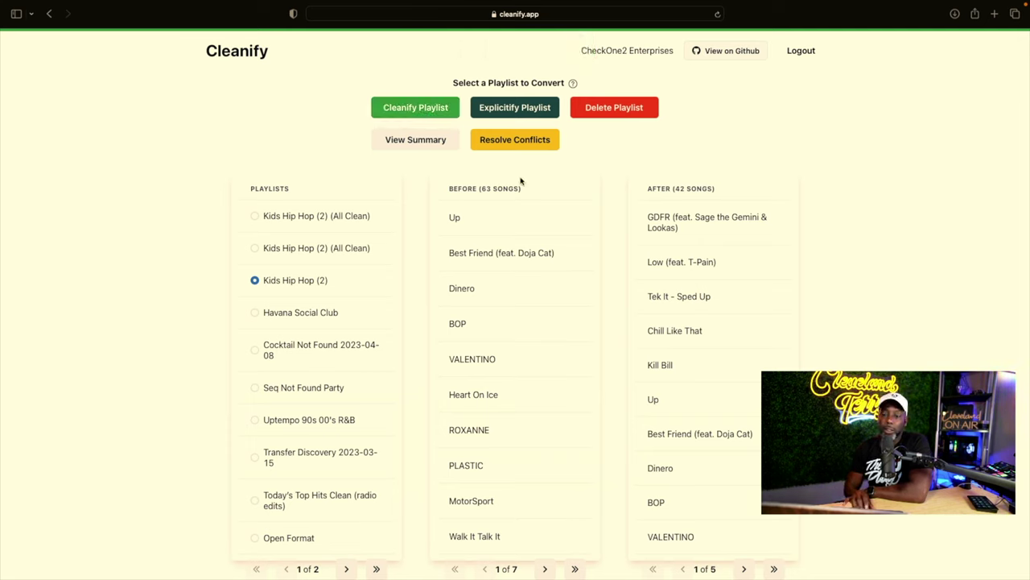
Step: Resolve the conflicts by adding Drip Too Hard, Taki Taki (with Selena Gomez, Ozuna, feat. Cardi B) and Mercy - Edited Version, and rejecting SAD!
{"action": "left_click", "coordinate": [515, 142]}
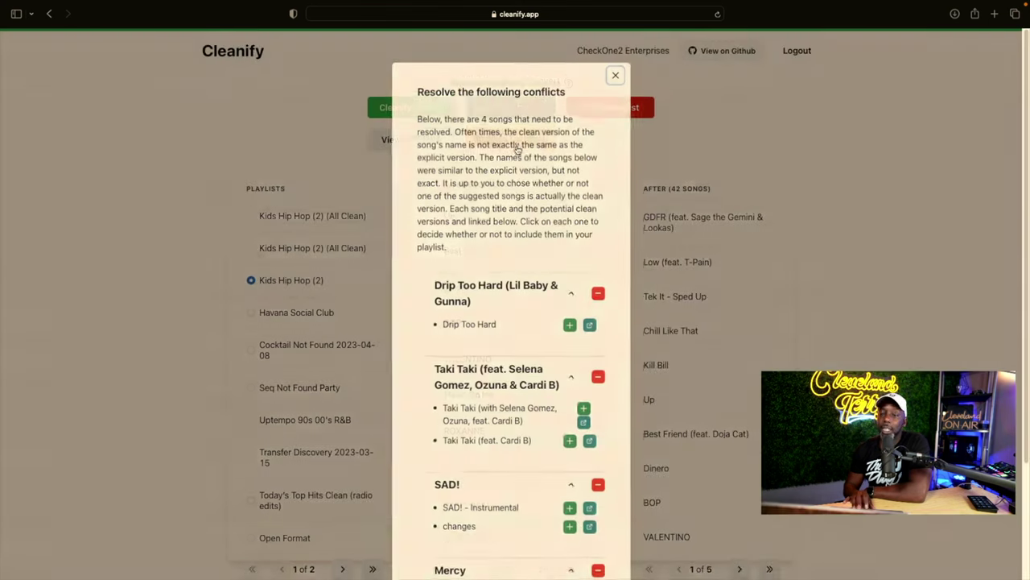
{"action": "scroll", "coordinate": [531, 300], "scroll_direction": "down", "scroll_amount": 3}
{"action": "scroll", "coordinate": [532, 301], "scroll_direction": "down", "scroll_amount": 1}
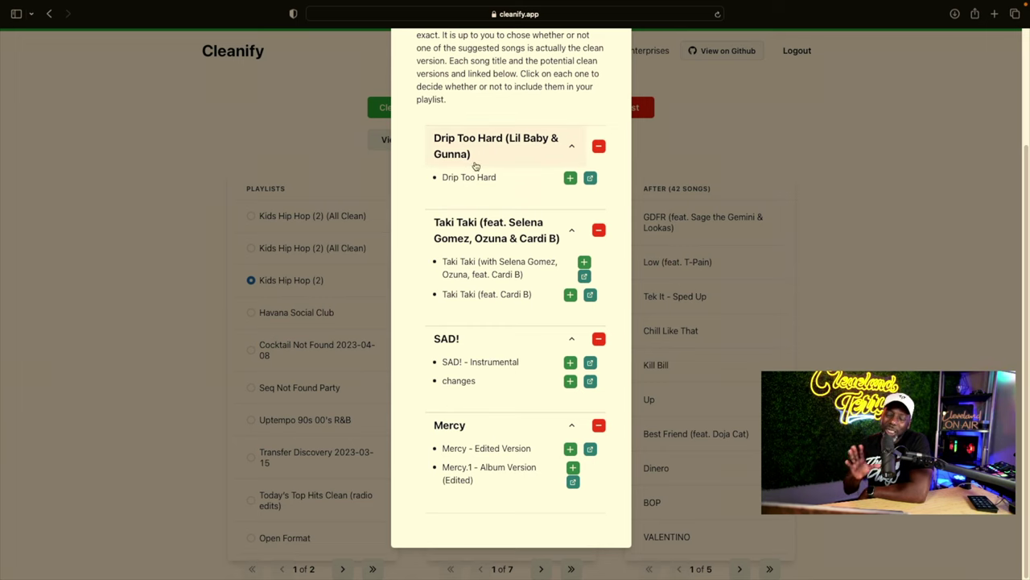
{"action": "left_click", "coordinate": [570, 178]}
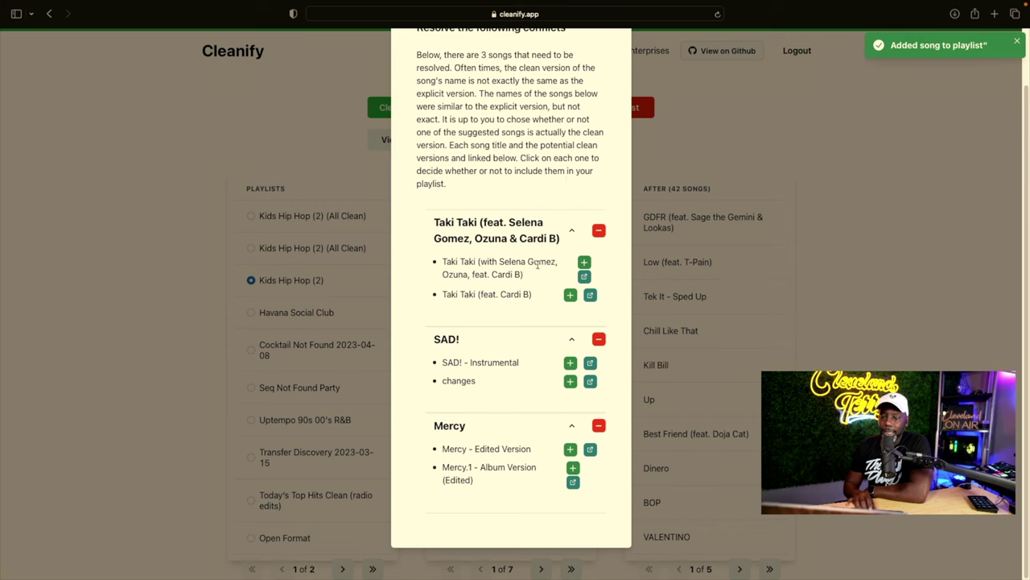
{"action": "left_click", "coordinate": [584, 262]}
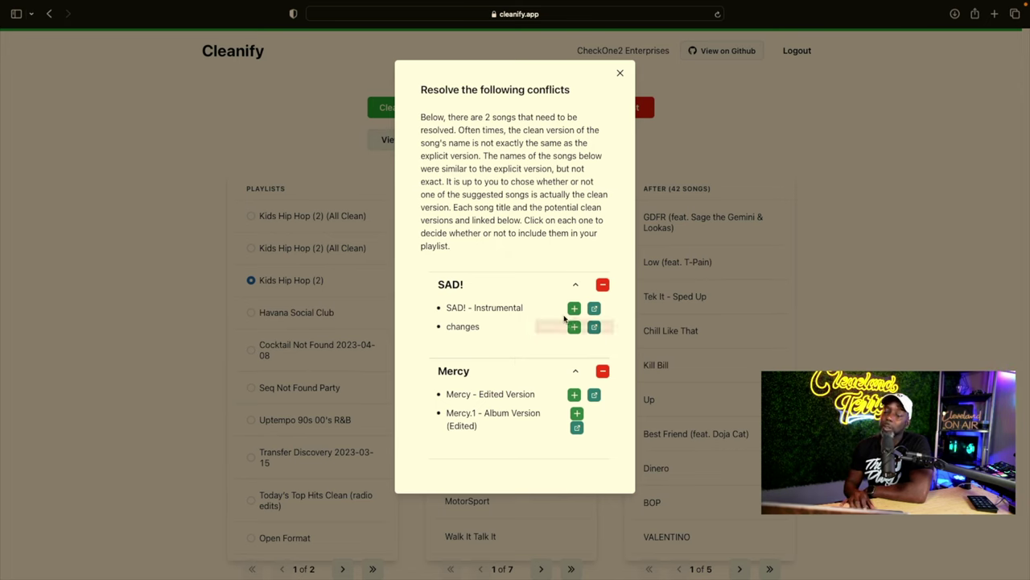
{"action": "left_click", "coordinate": [603, 284]}
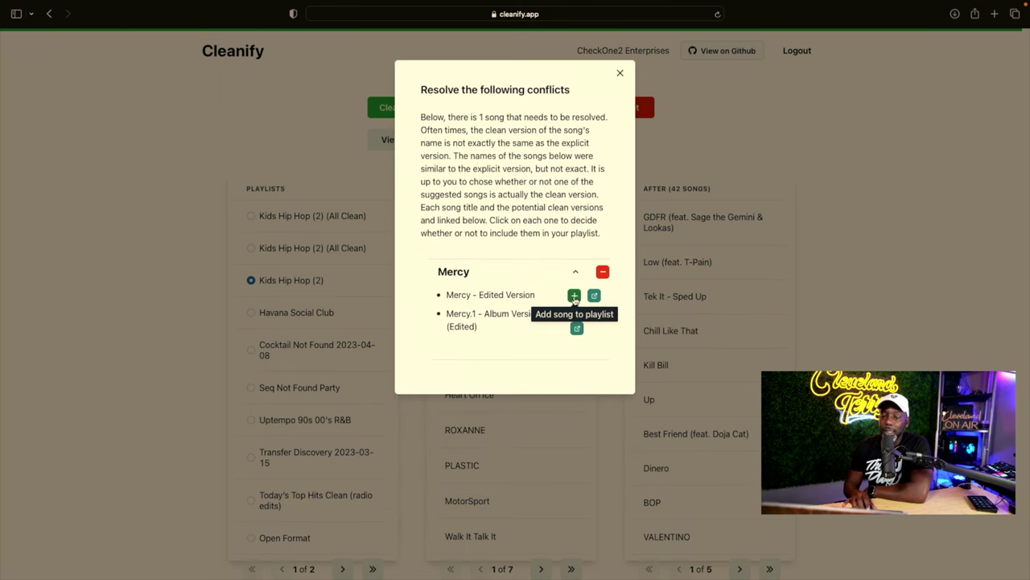
{"action": "left_click", "coordinate": [574, 295]}
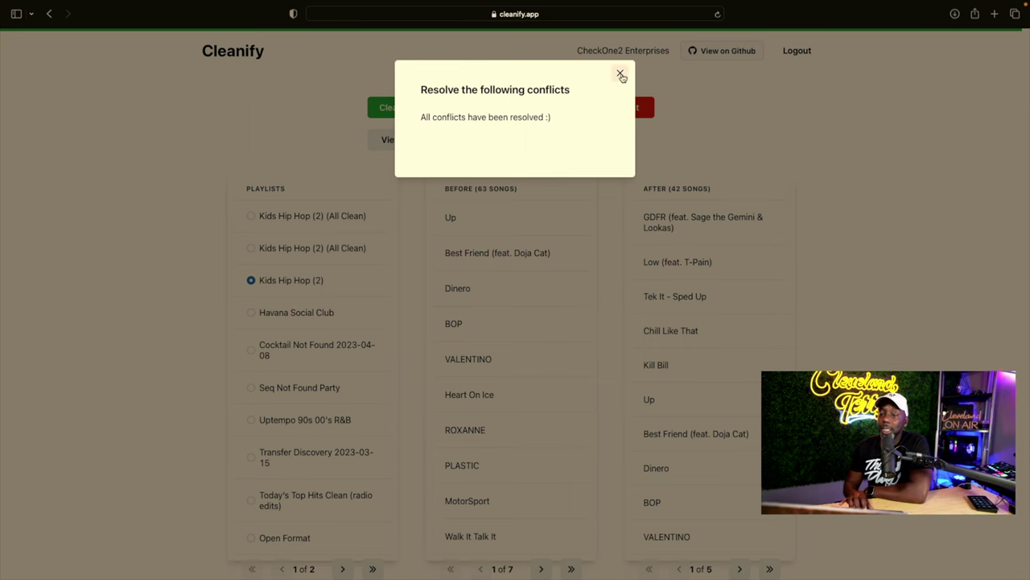
{"action": "left_click", "coordinate": [621, 74]}
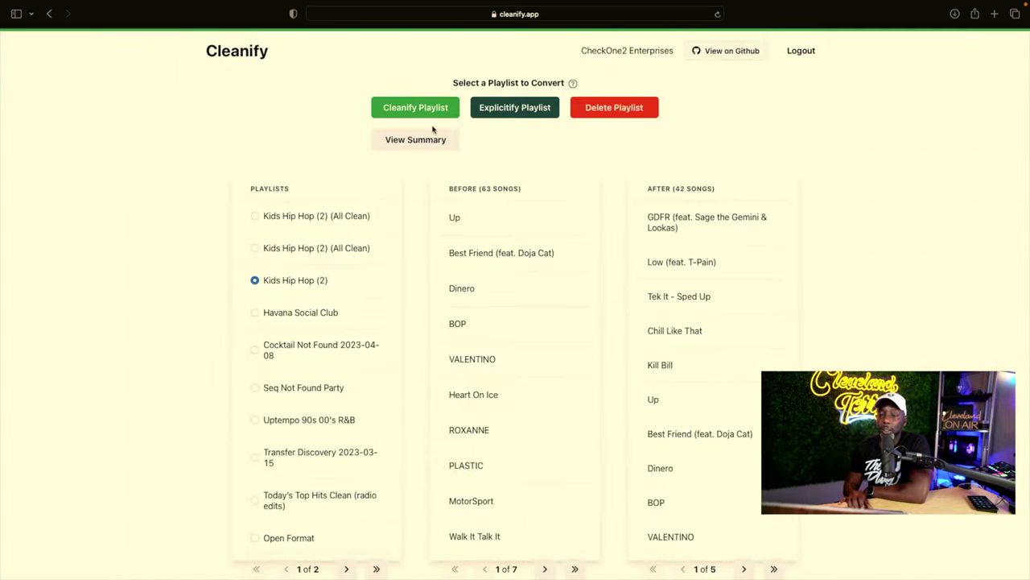
Step: Review the conversion summary for songs without a clean version, and close it
{"action": "left_click", "coordinate": [411, 140]}
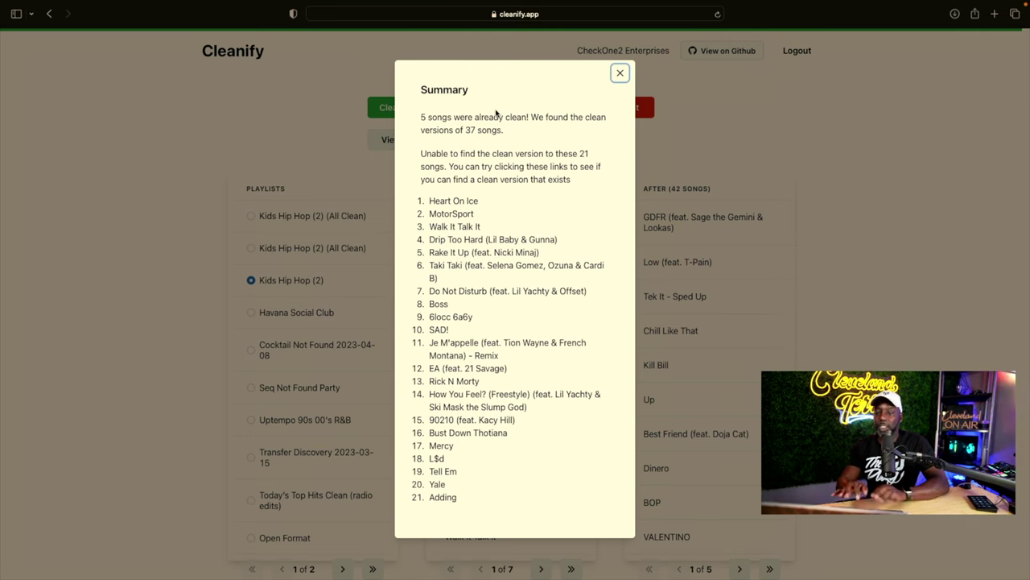
{"action": "left_click", "coordinate": [621, 73]}
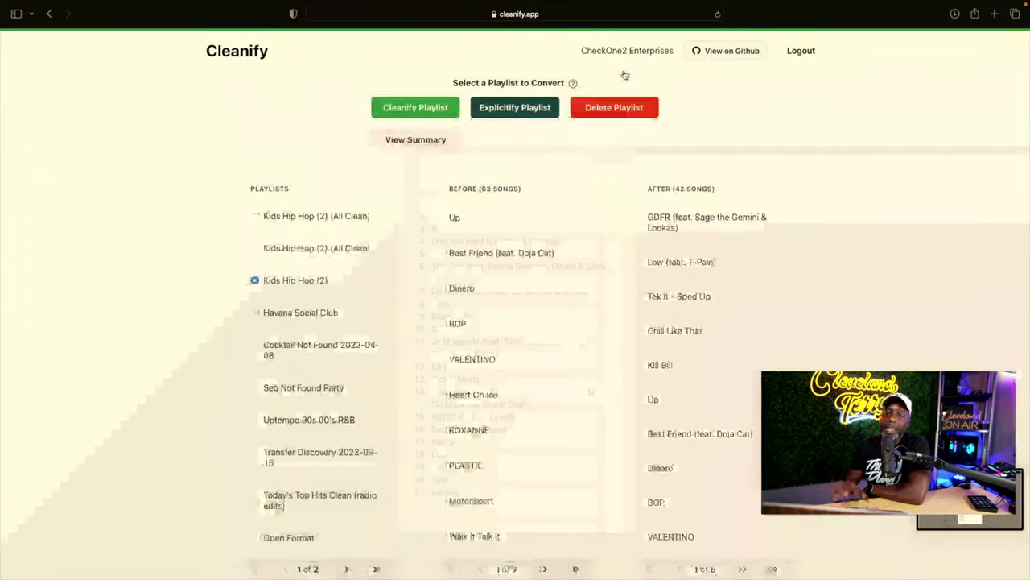
Step: In Soundiiz, transfer the first Kids Hip Hop (2) (All Clean) playlist with all its tracks from Spotify to Beatsource
{"action": "mouse_move", "coordinate": [448, 23]}
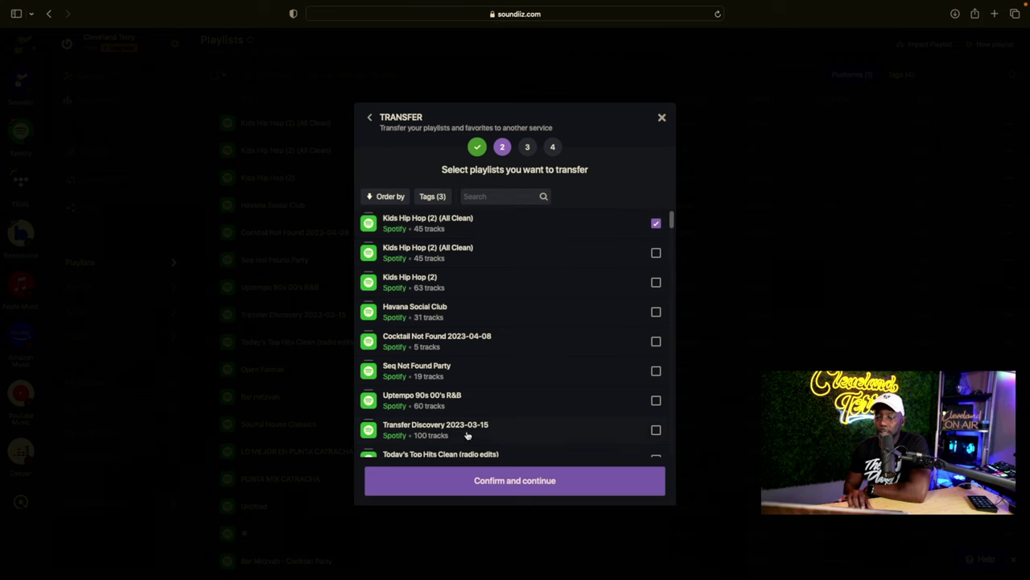
{"action": "left_click", "coordinate": [532, 482]}
{"action": "left_click", "coordinate": [516, 475]}
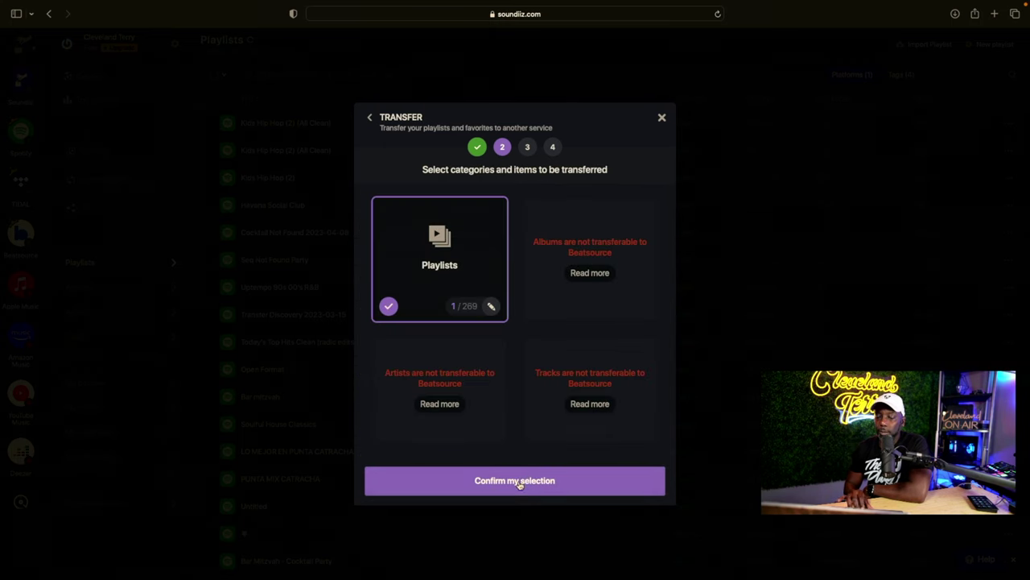
{"action": "left_click", "coordinate": [519, 483]}
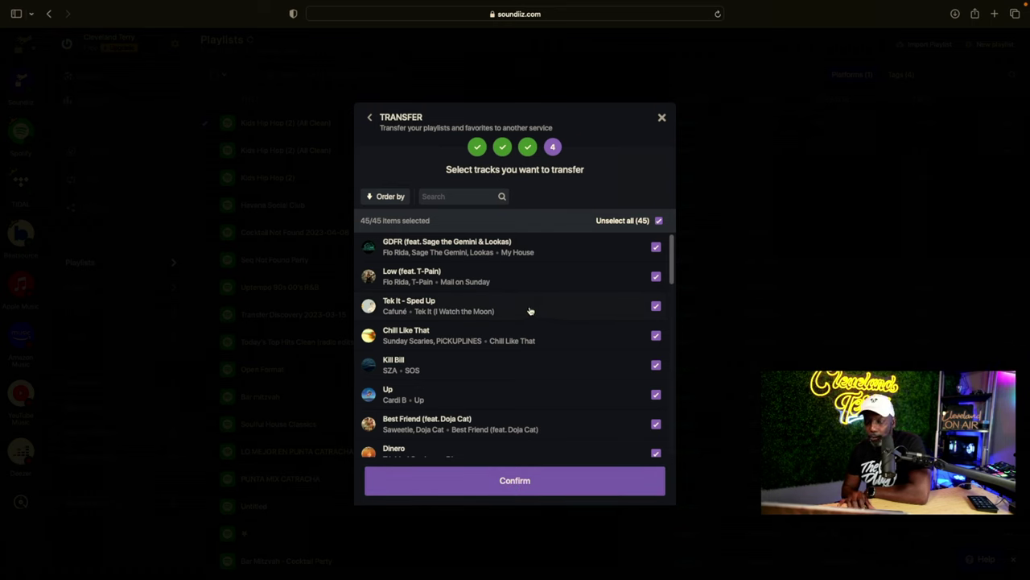
{"action": "scroll", "coordinate": [530, 310], "scroll_direction": "down", "scroll_amount": 15}
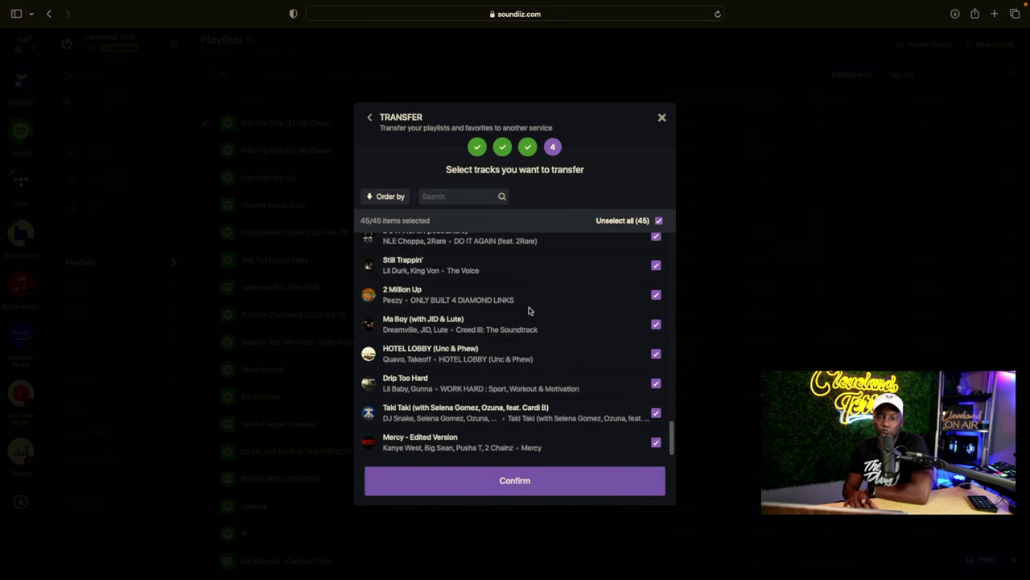
{"action": "left_click", "coordinate": [541, 483]}
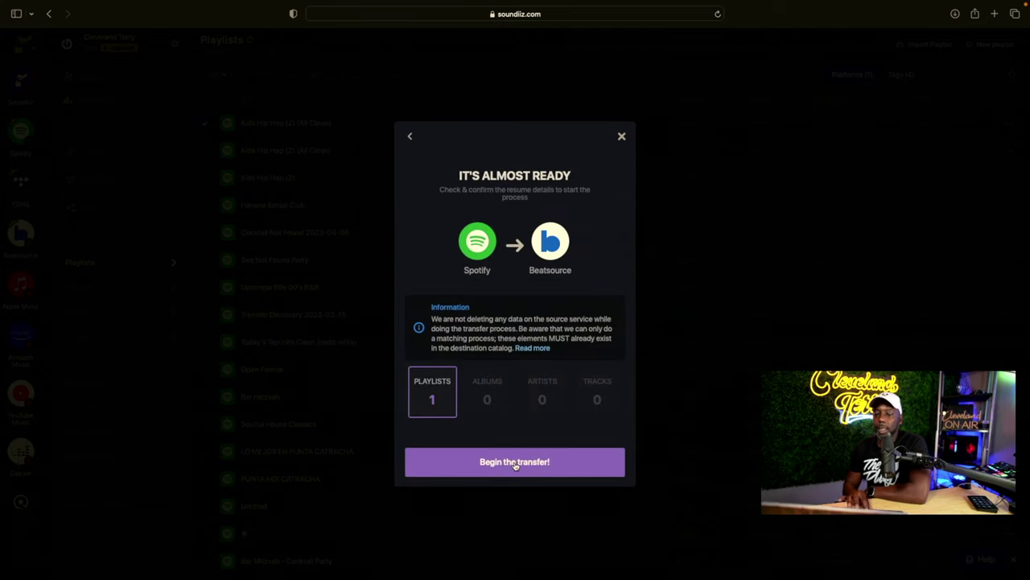
{"action": "left_click", "coordinate": [516, 464]}
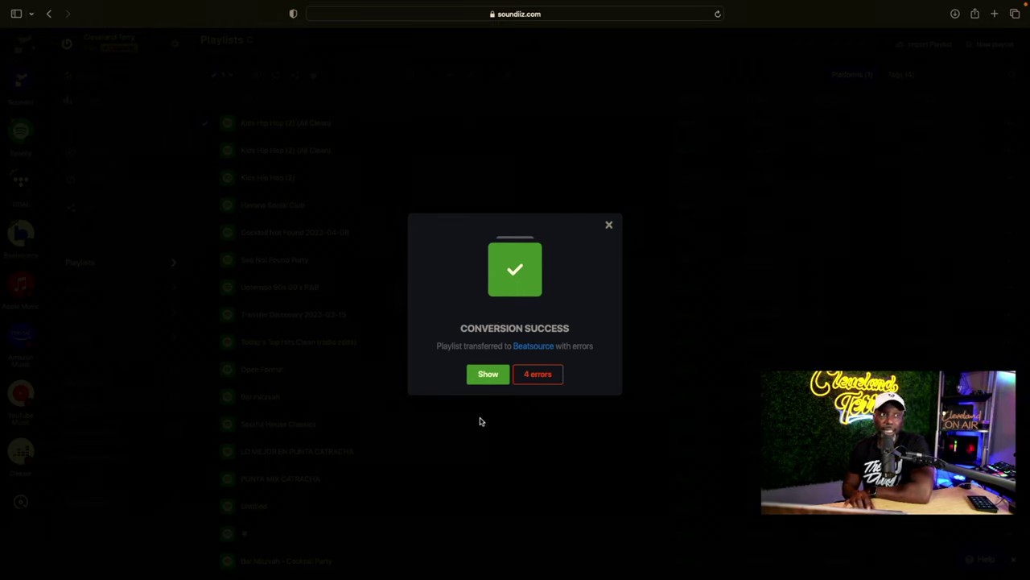
Step: Show the list of tracks that failed to transfer, and open beatsource.com in a separate tab
{"action": "left_click", "coordinate": [538, 376]}
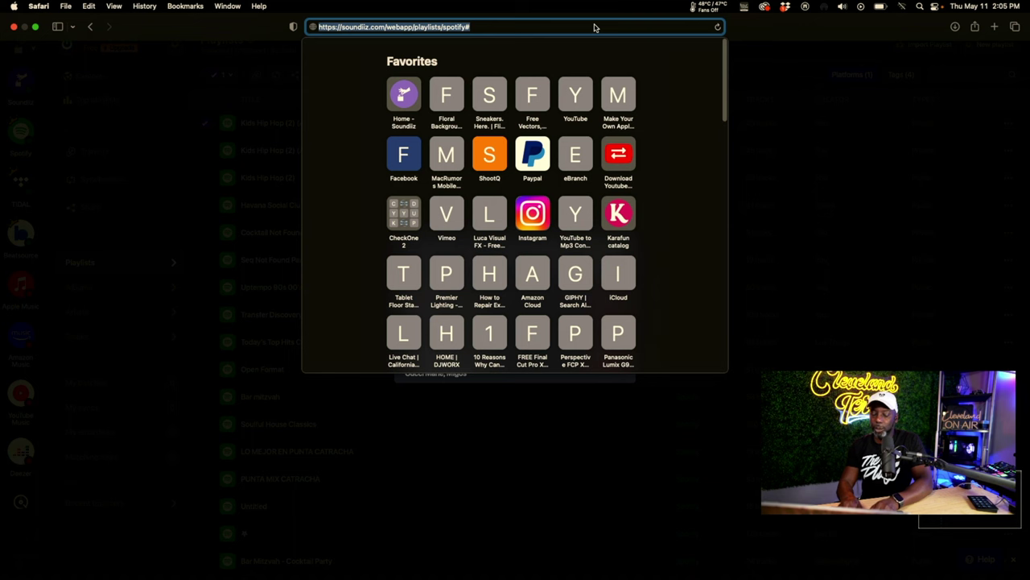
{"action": "type", "text": "beatsource.com"}
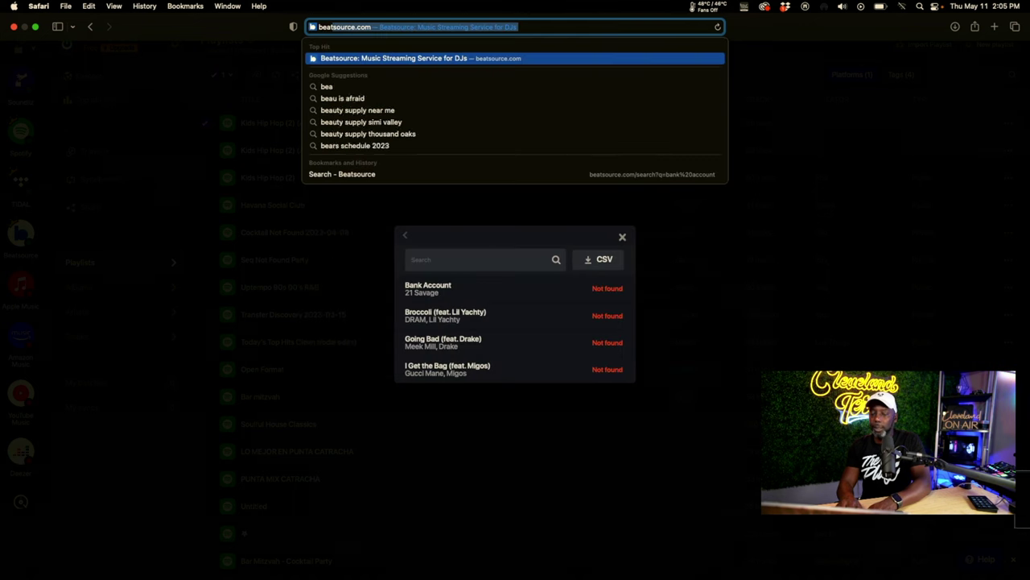
{"action": "key", "text": "Return"}
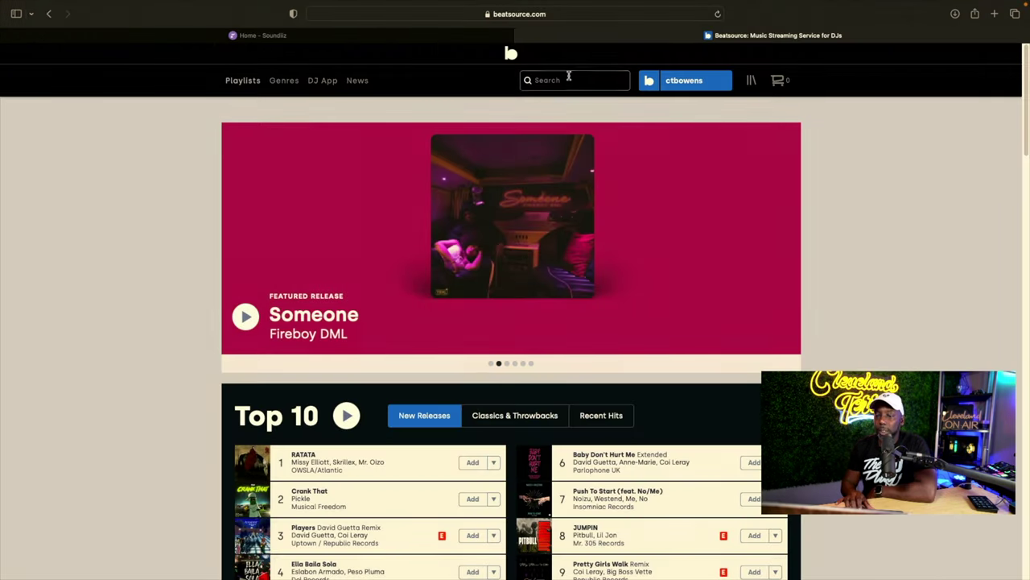
Step: Search Beatsource for "bank account" and compare the results with the missing track listed in Soundiiz
{"action": "left_click", "coordinate": [387, 36]}
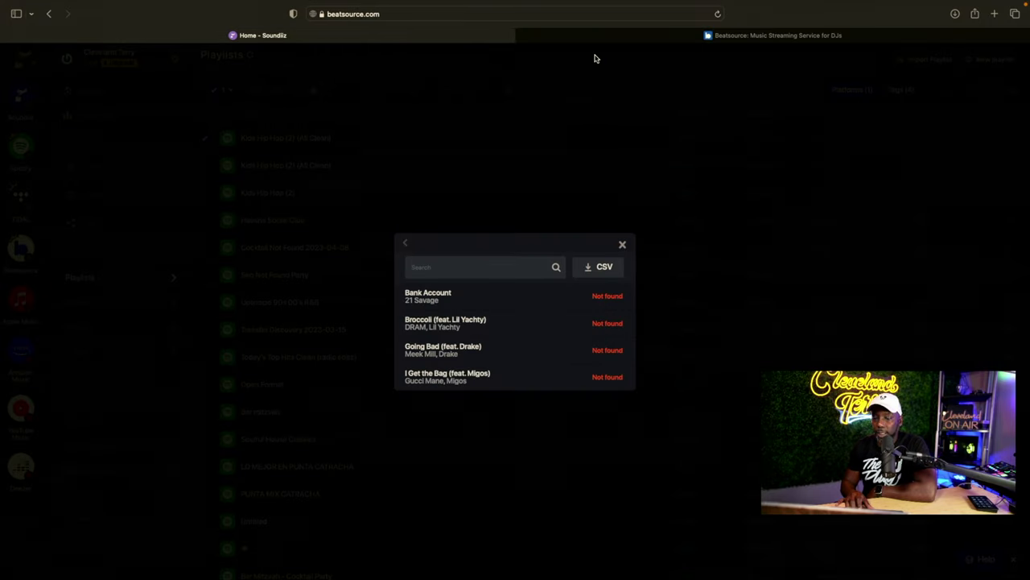
{"action": "left_click", "coordinate": [575, 37]}
{"action": "type", "text": "bank account"}
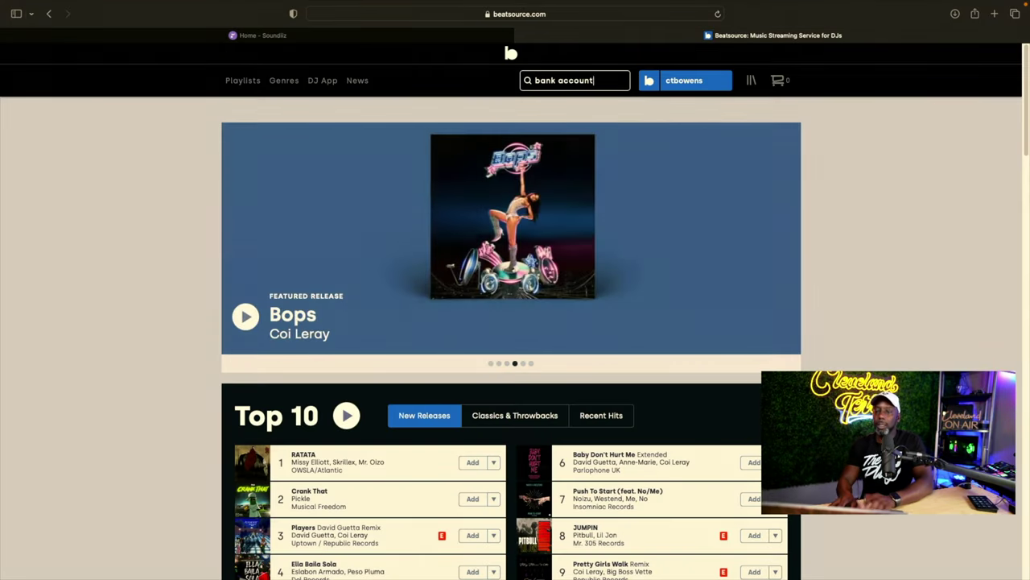
{"action": "key", "text": "Return"}
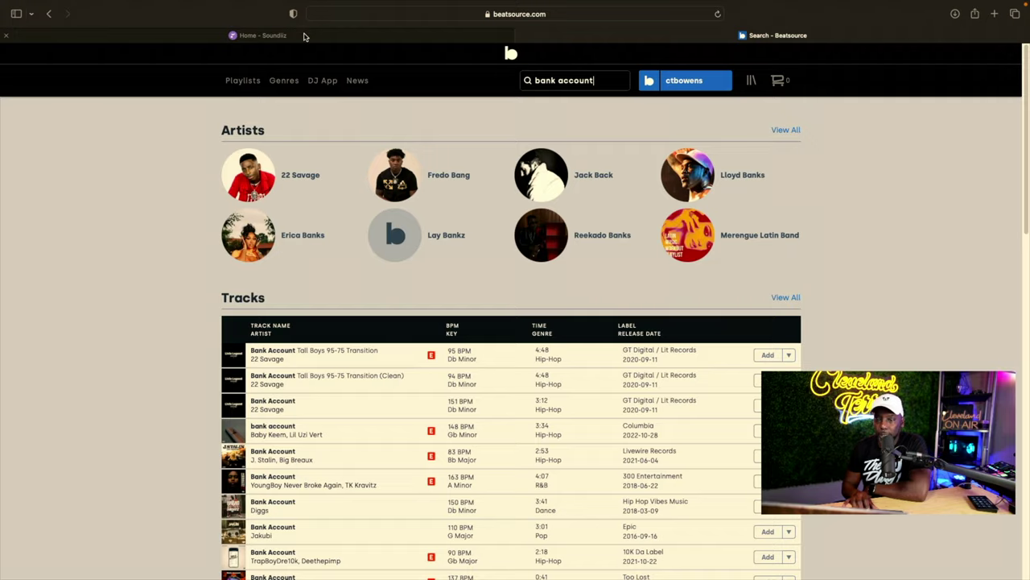
{"action": "left_click", "coordinate": [504, 36]}
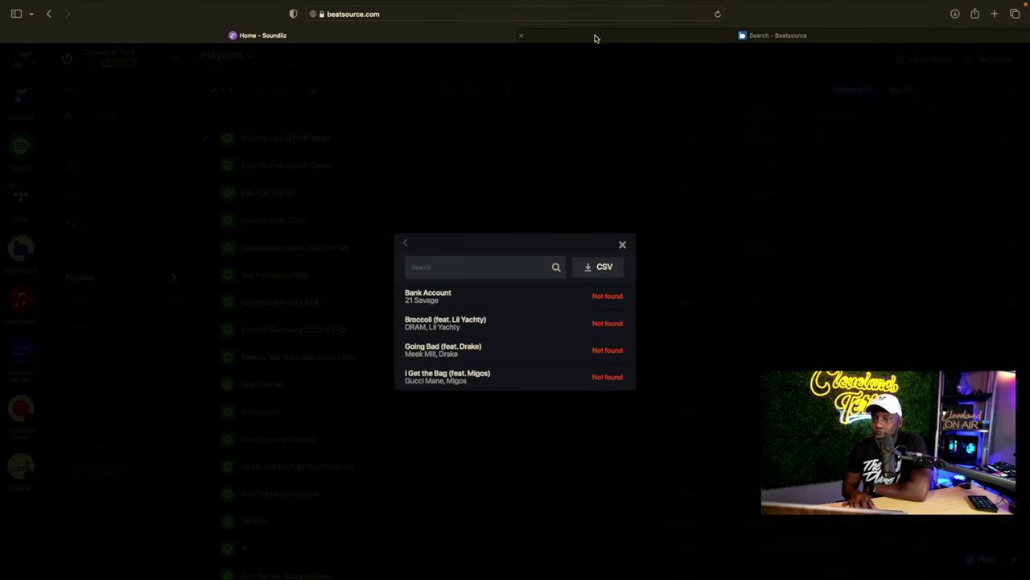
{"action": "left_click", "coordinate": [594, 36]}
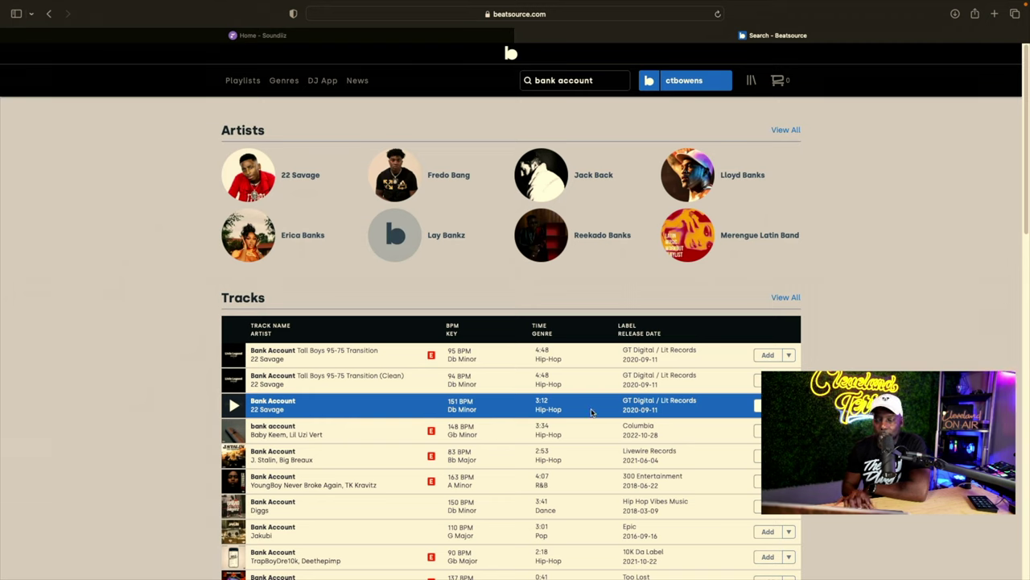
Step: Add Bank Account by 22 Savage to the playlist Kids Hip Hop (2) (All Clean) Test, and return to the missing-tracks list in Soundiiz
{"action": "left_click", "coordinate": [789, 405]}
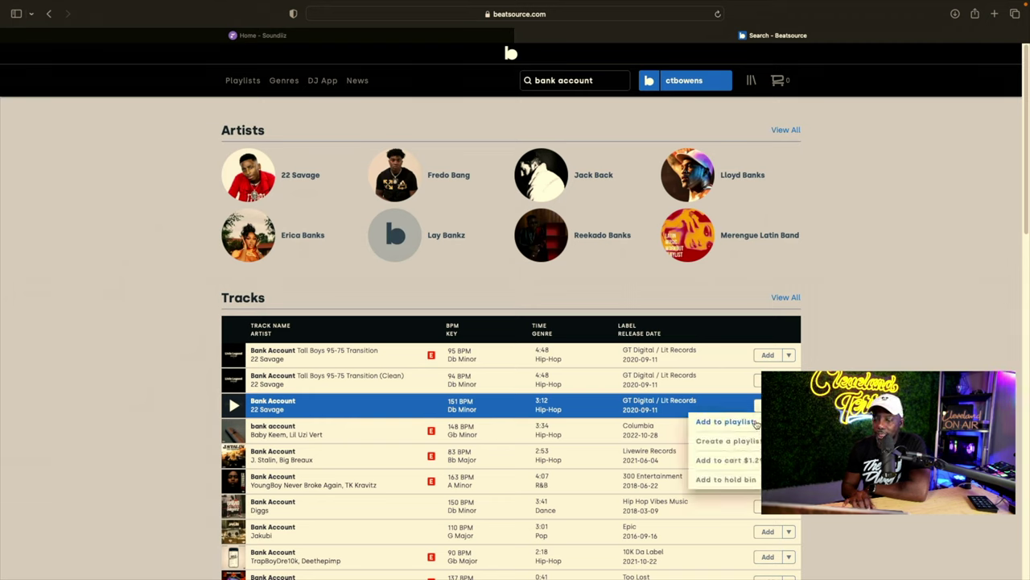
{"action": "left_click", "coordinate": [726, 421]}
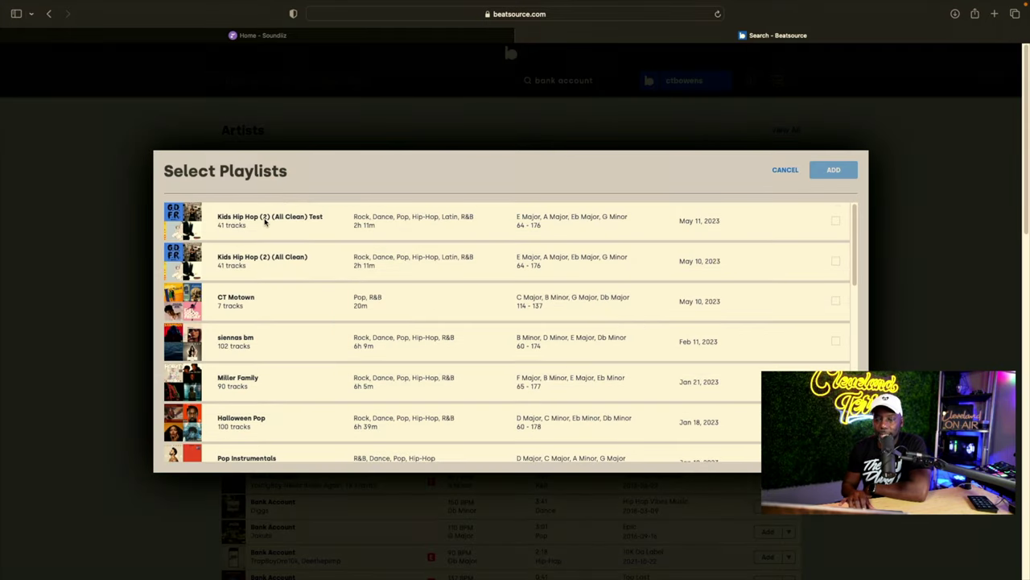
{"action": "left_click", "coordinate": [836, 223]}
{"action": "left_click", "coordinate": [834, 170]}
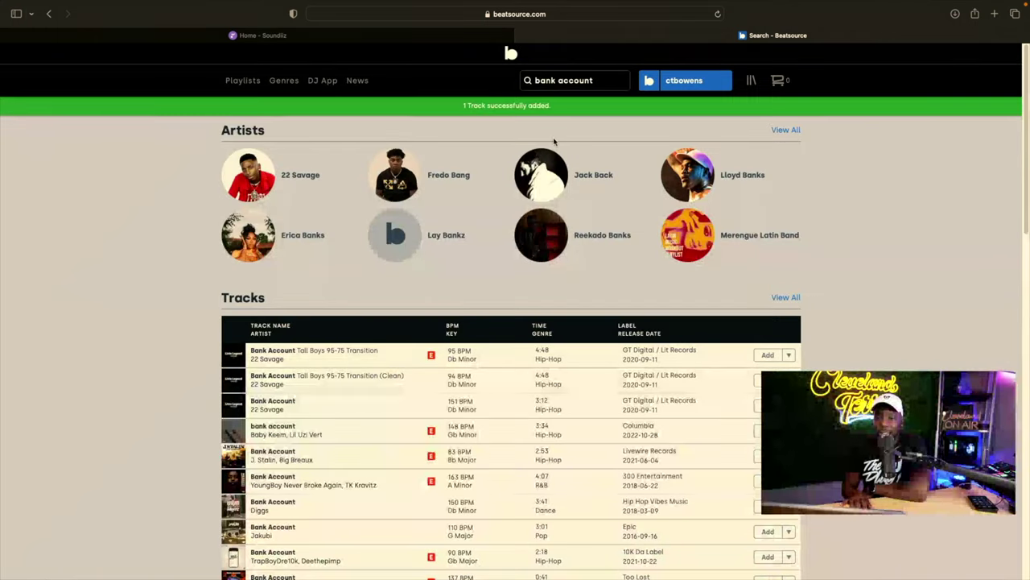
{"action": "left_click", "coordinate": [351, 38]}
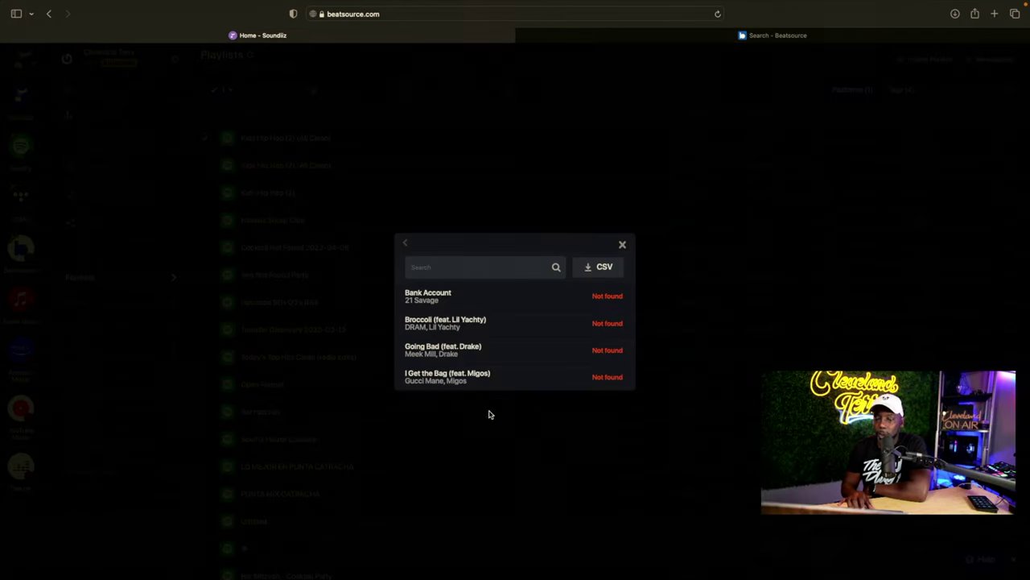
Step: Switch to Beatsource, search for "broccoli", and choose to add the clean version of Broccoli by DRAM to a playlist
{"action": "left_click", "coordinate": [612, 32]}
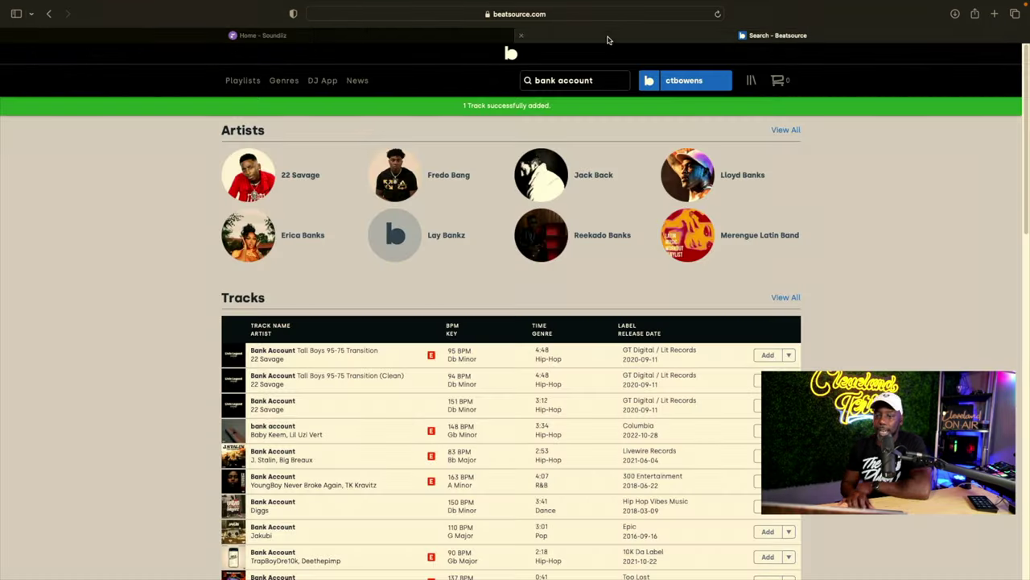
{"action": "triple_click", "coordinate": [545, 81]}
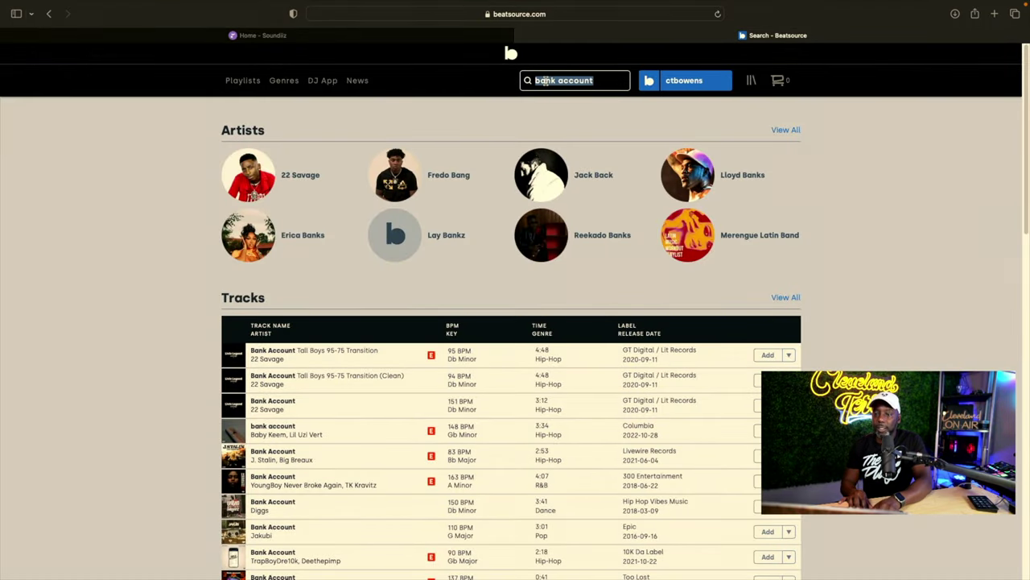
{"action": "type", "text": "broccol"}
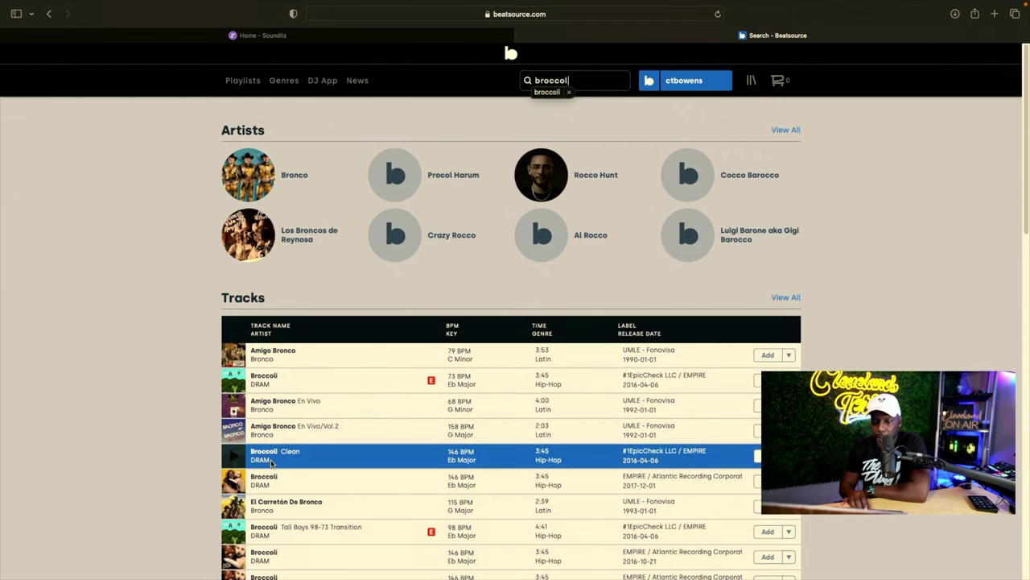
{"action": "left_click", "coordinate": [789, 456]}
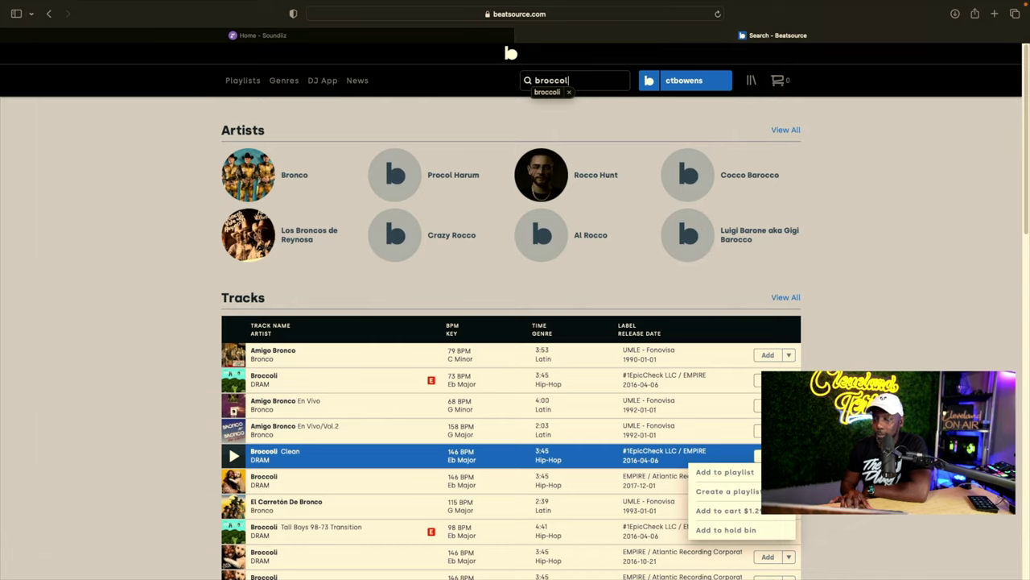
{"action": "left_click", "coordinate": [724, 471]}
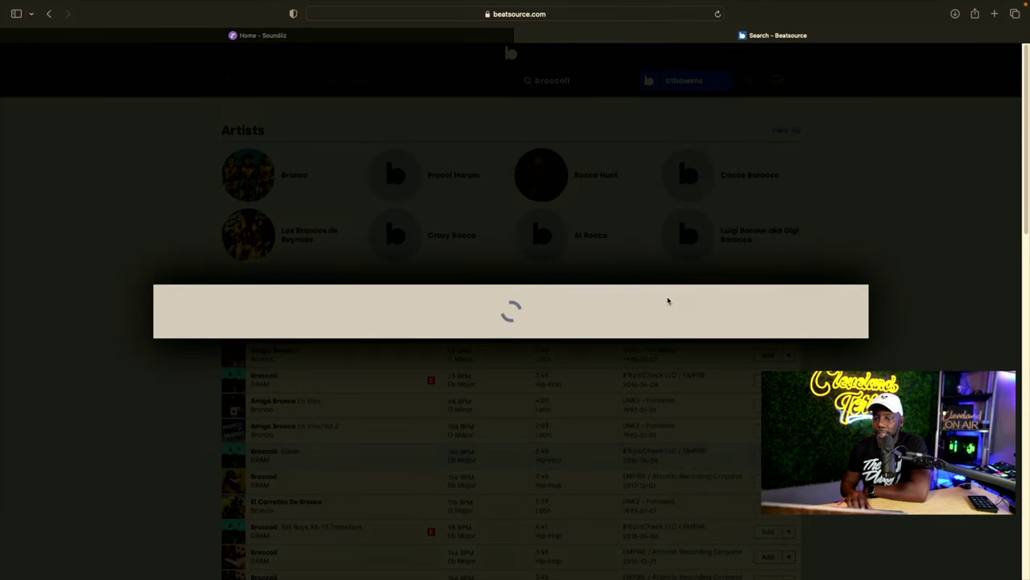
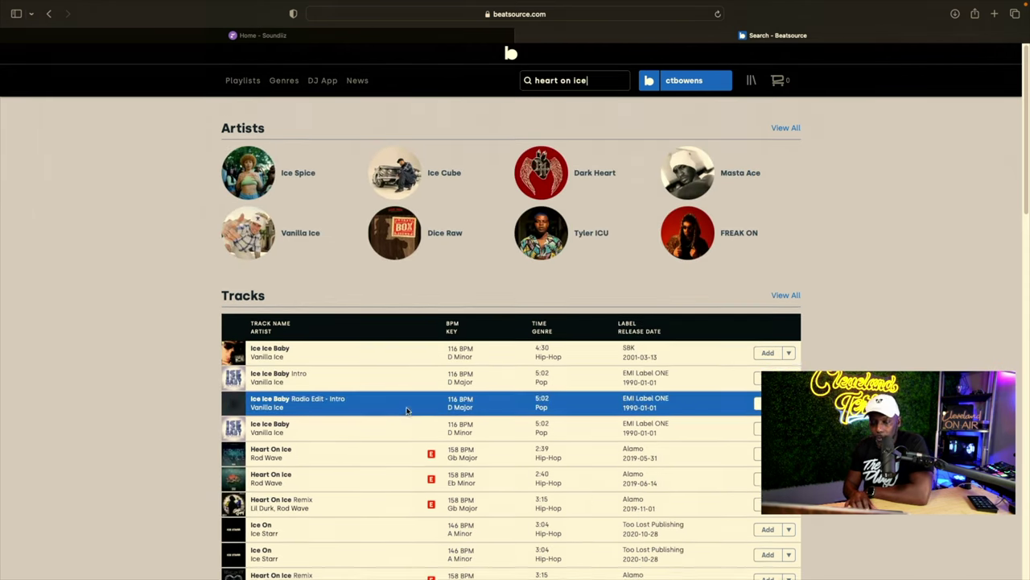
Step: Review the "heart on ice" tracks, and search for "motorsport" to add its non-explicit 5:03 version to the playlist Kids Hip Hop (2) (All Clean) Test
{"action": "scroll", "coordinate": [406, 411], "scroll_direction": "down", "scroll_amount": 2}
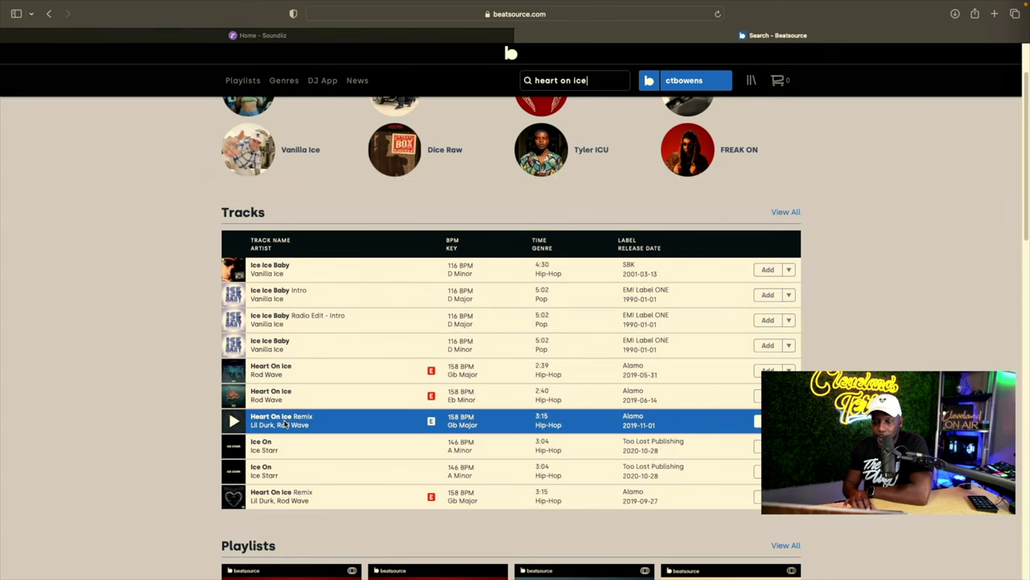
{"action": "scroll", "coordinate": [294, 422], "scroll_direction": "down", "scroll_amount": 1}
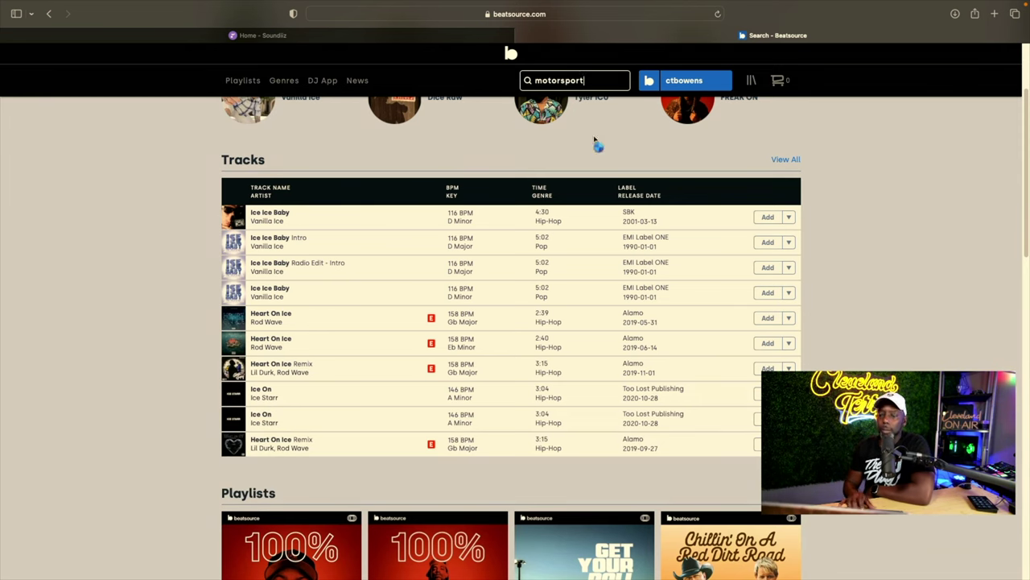
{"action": "key", "text": "Return"}
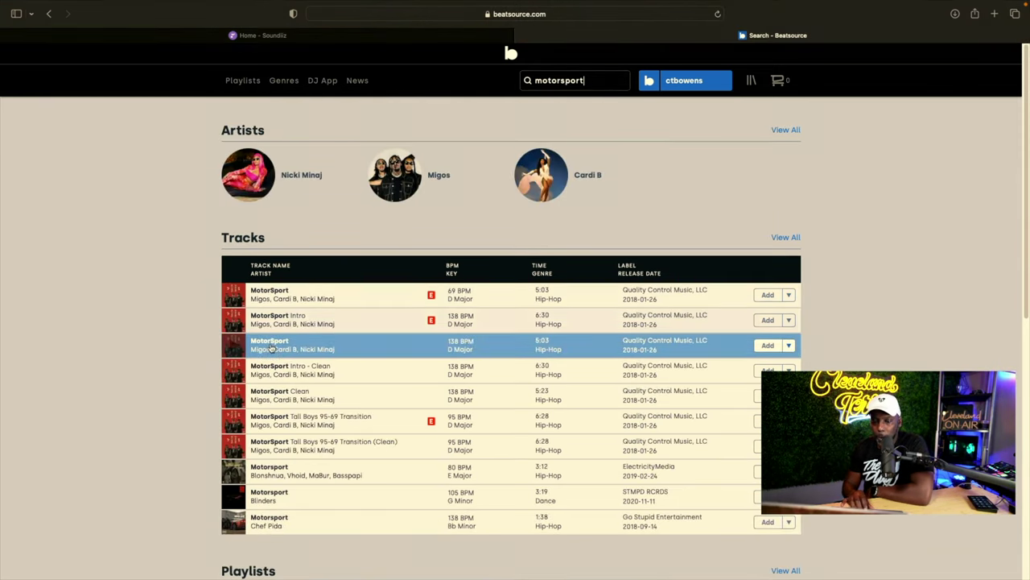
{"action": "left_click", "coordinate": [789, 345]}
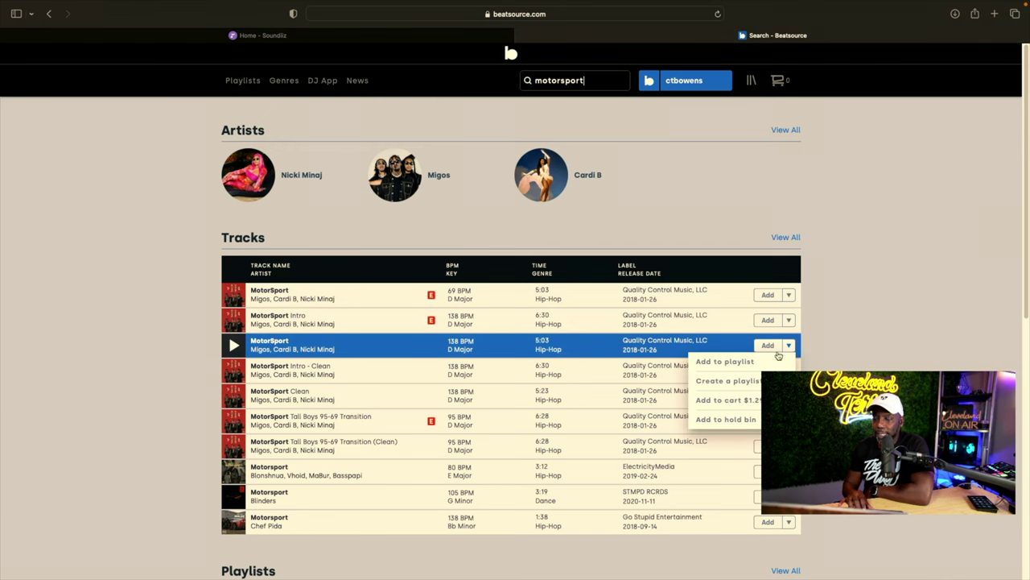
{"action": "left_click", "coordinate": [725, 361]}
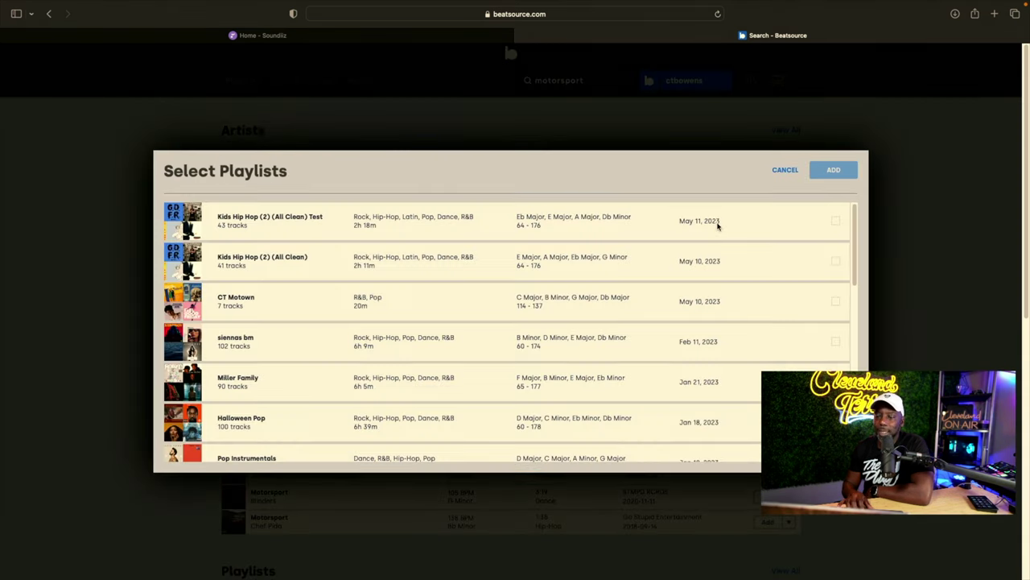
{"action": "left_click", "coordinate": [830, 172]}
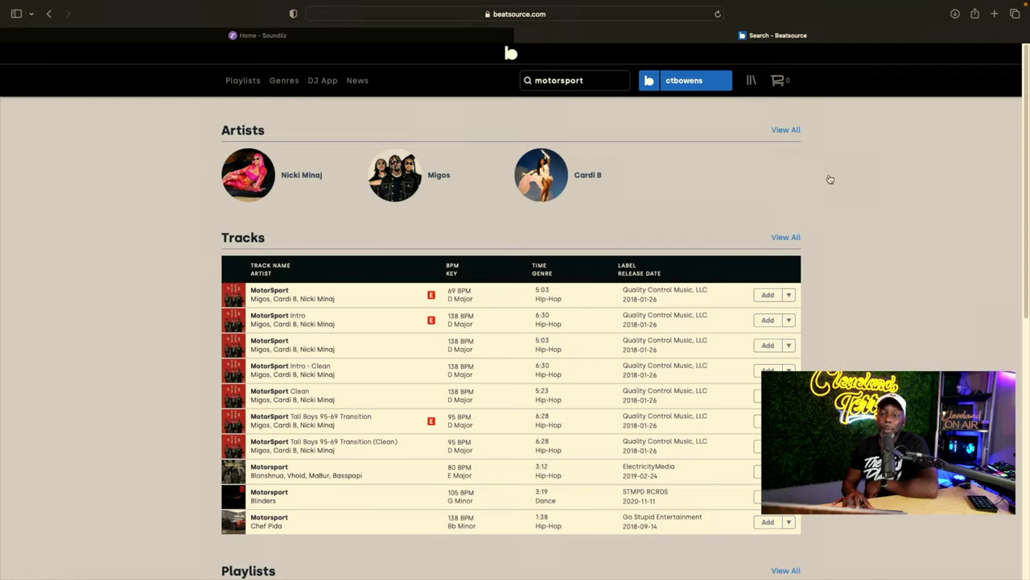